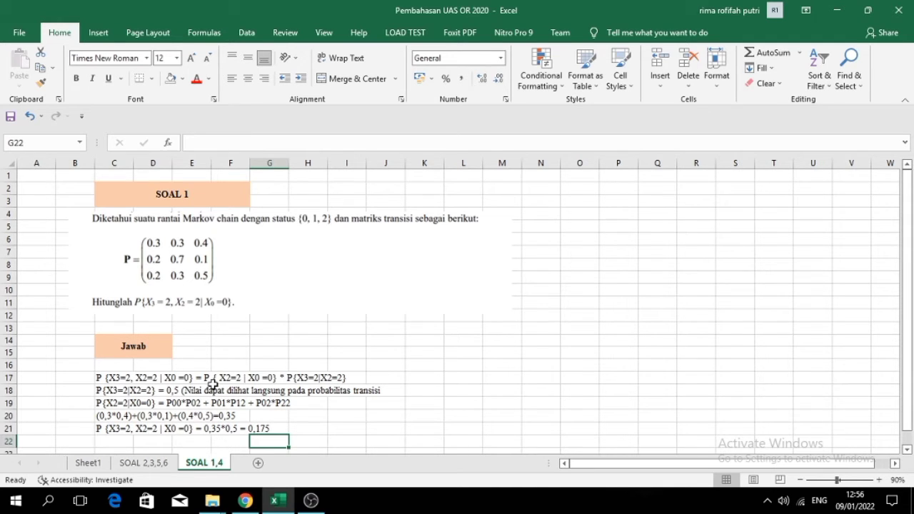
- Review the worked SOAL 1 answer for P{X3=2, X2=2 | X0=0} against the question's transition matrix
left_click(218, 378)
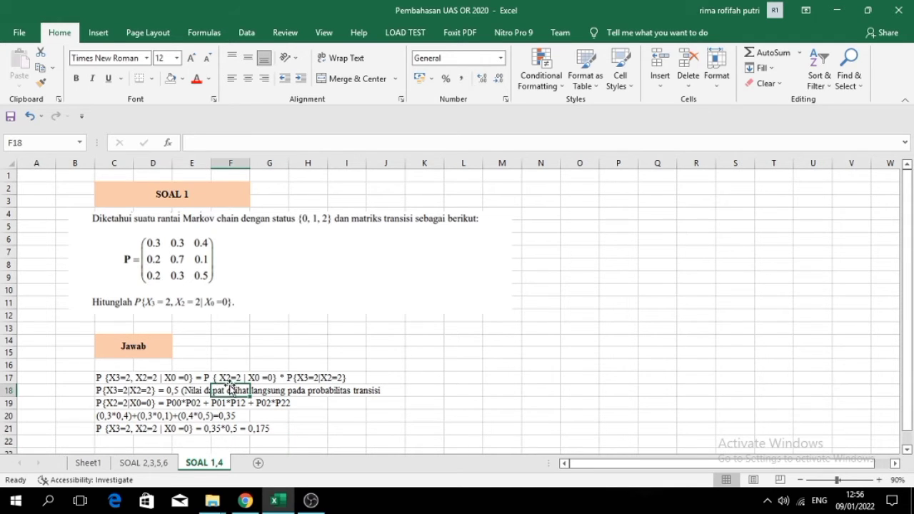
left_click(271, 404)
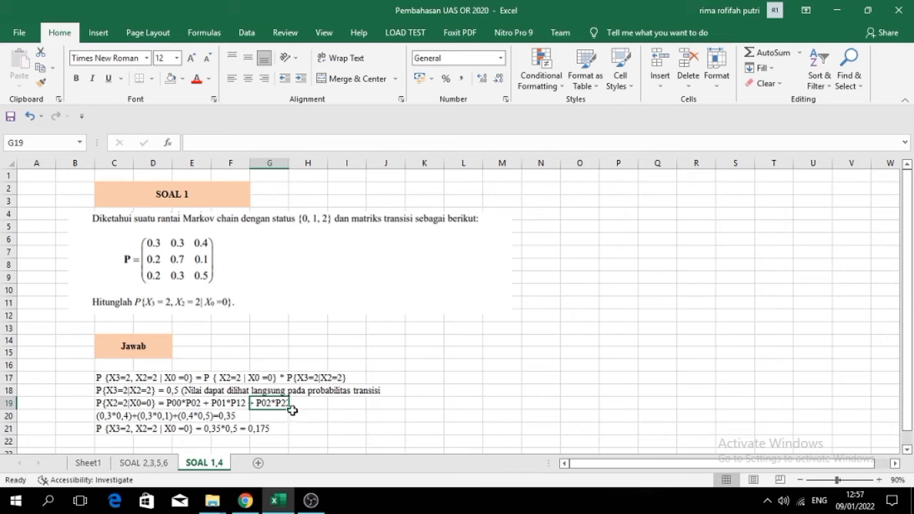
scroll(167, 428, "down", 1)
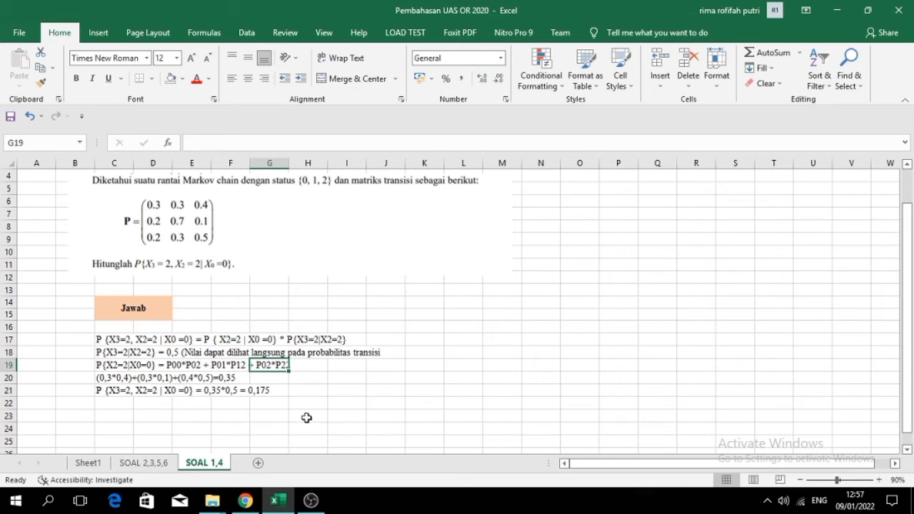
left_click(318, 415)
scroll(318, 415, "up", 1)
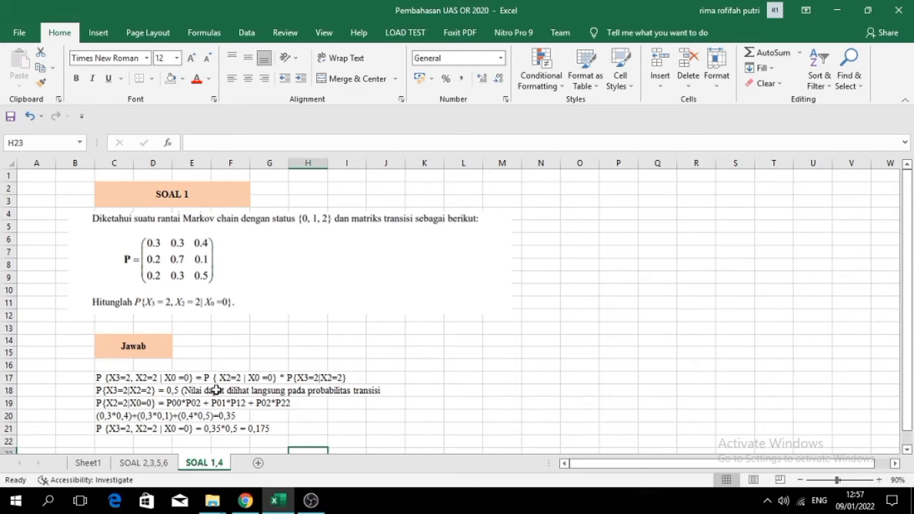
scroll(223, 426, "down", 1)
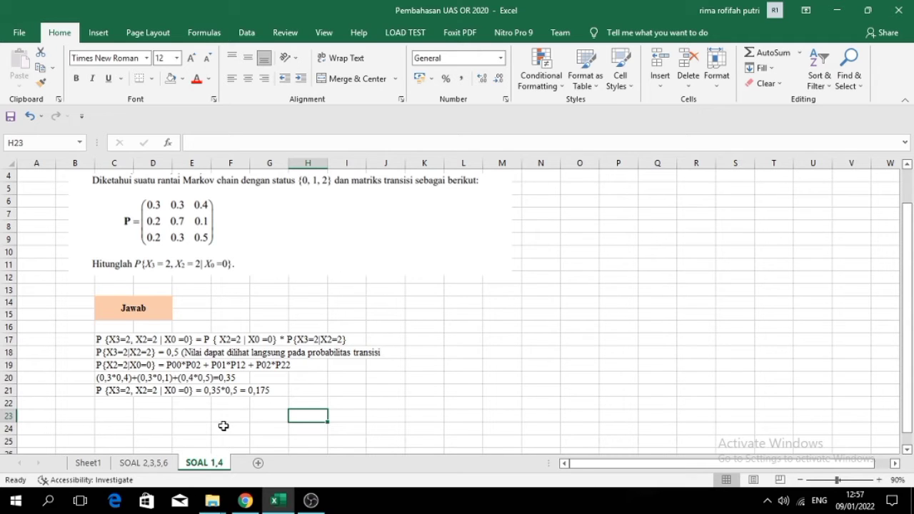
left_click(187, 418)
left_click(123, 417)
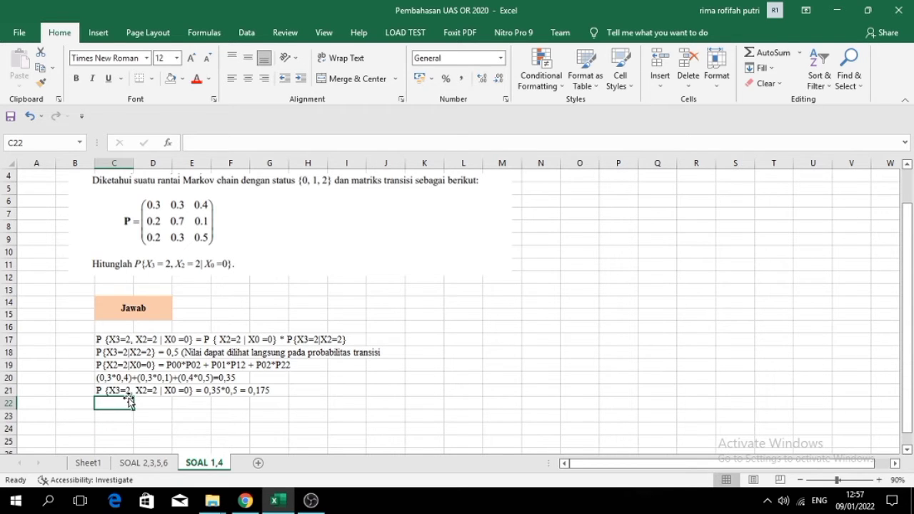
left_click(130, 390)
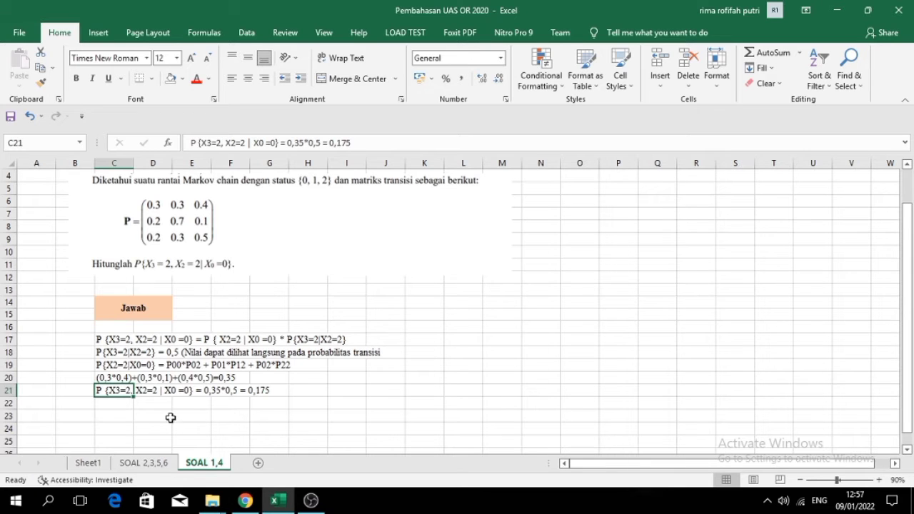
left_click(130, 415)
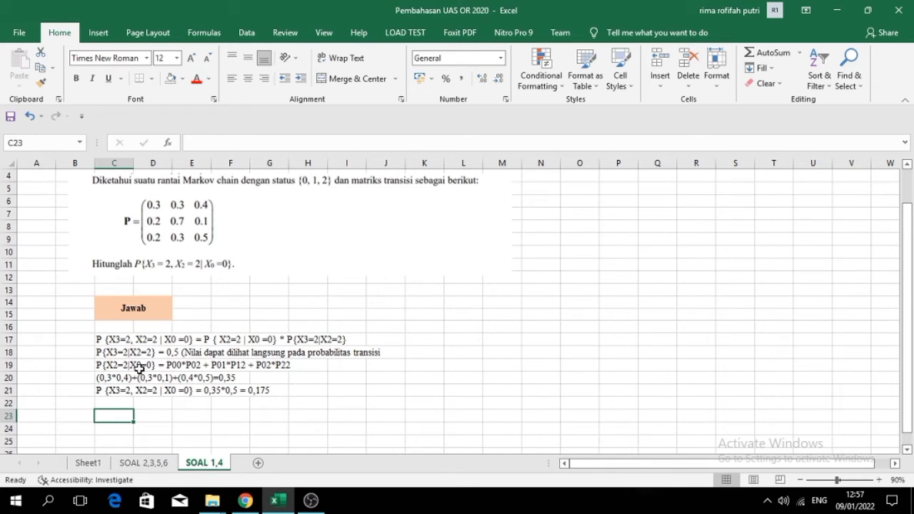
left_click(242, 427)
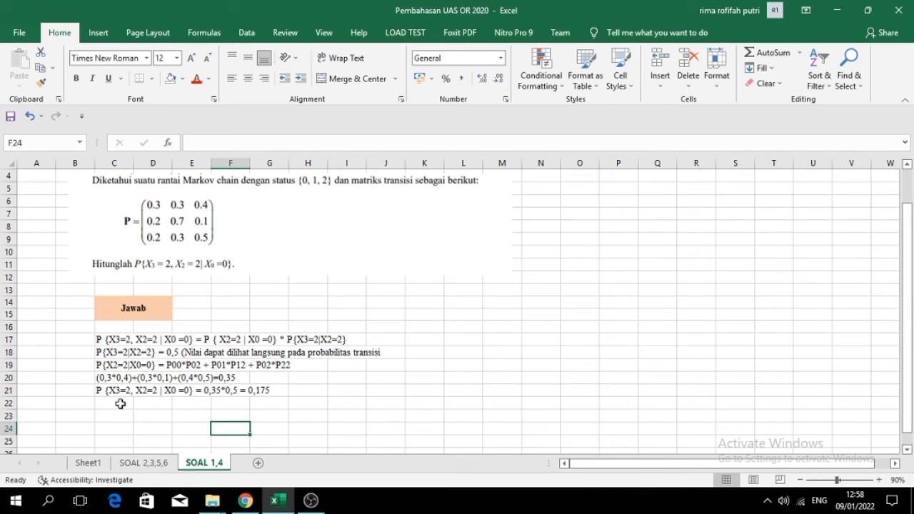
- Open the SOAL 2,3,5,6 sheet and read the SOAL 2 question with its nine-state transition matrix
left_click(142, 463)
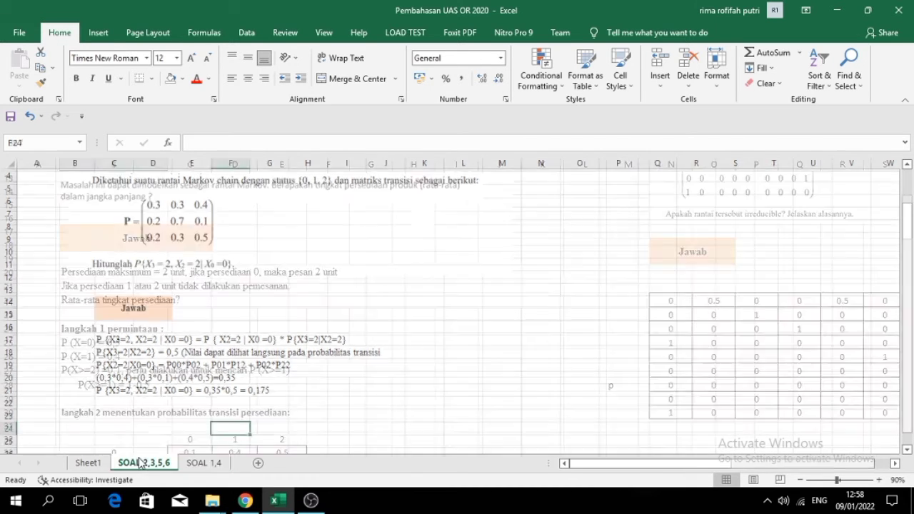
scroll(250, 413, "up", 4)
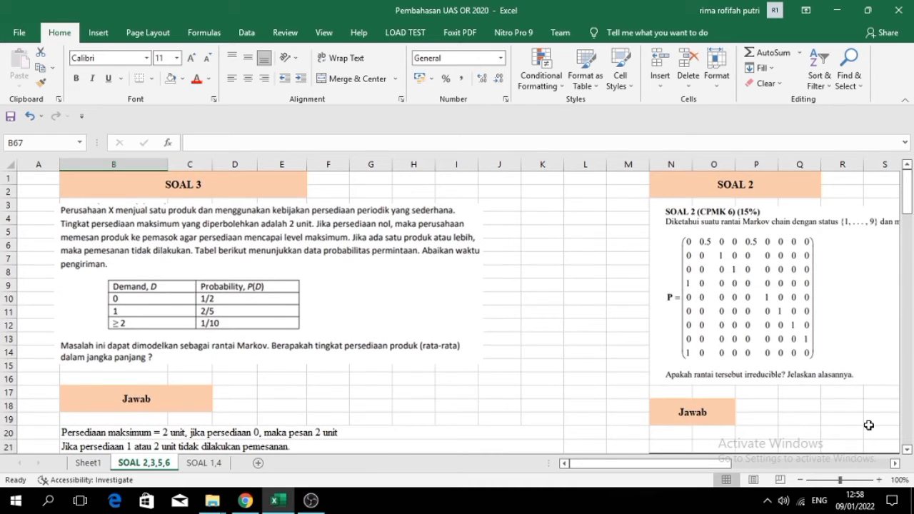
left_click_drag(710, 464, 790, 464)
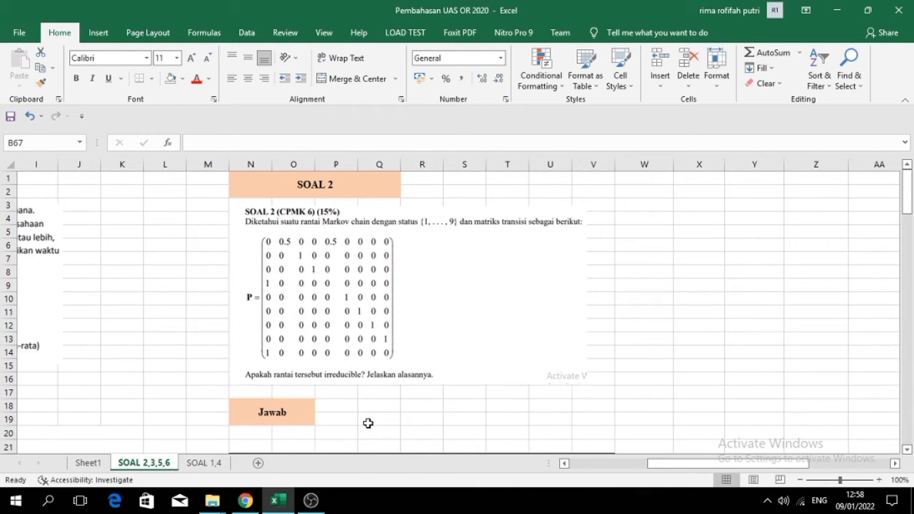
scroll(366, 427, "down", 2)
scroll(368, 424, "up", 1)
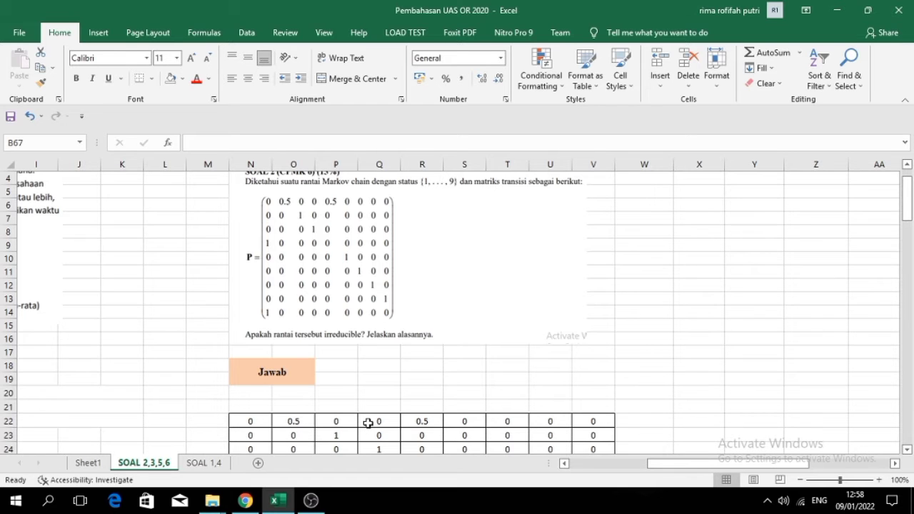
- Examine the SOAL 2 answer matrices from p to P^9, inspecting the MMULT formulas in the P^2 to P^6 blocks
scroll(368, 423, "down", 6)
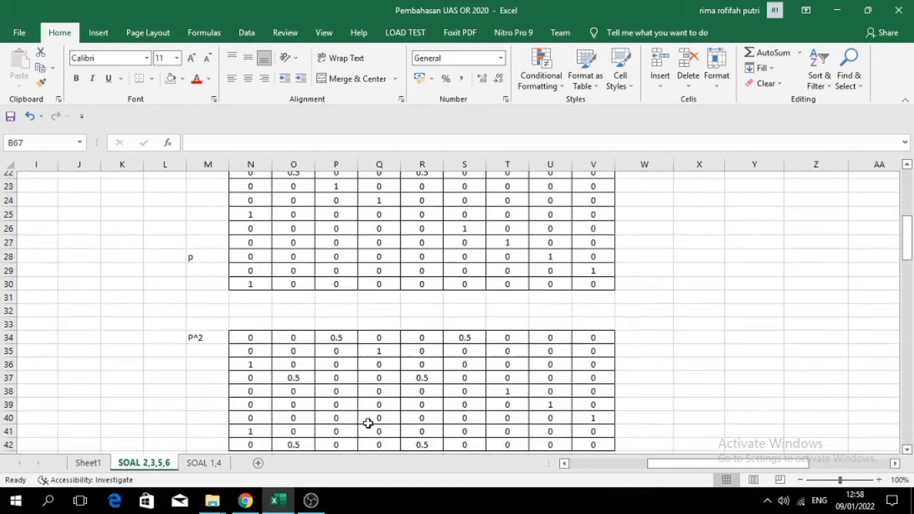
scroll(368, 422, "up", 2)
left_click_drag(250, 260, 593, 372)
scroll(404, 387, "down", 2)
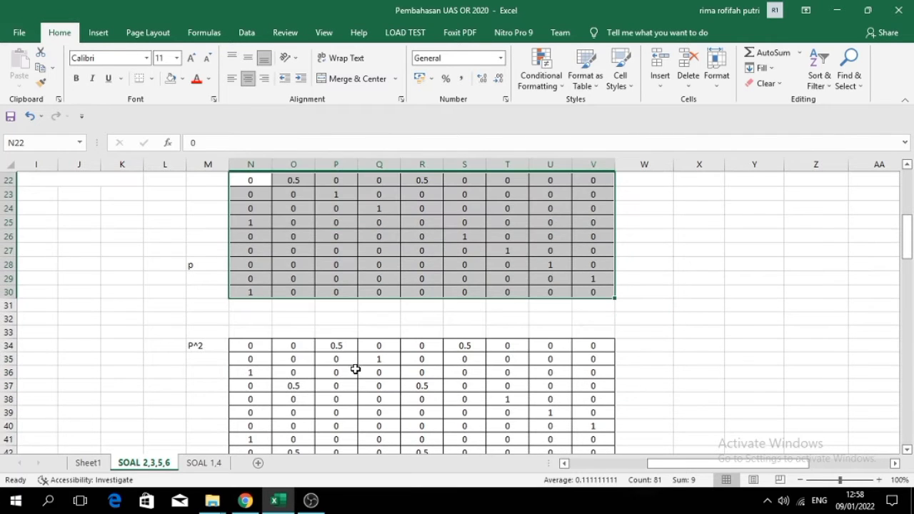
left_click_drag(292, 346, 493, 439)
scroll(490, 438, "down", 5)
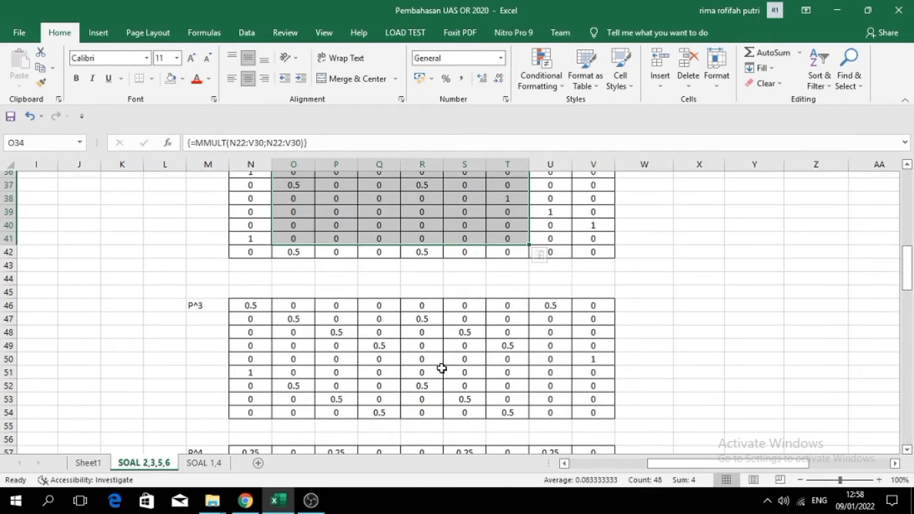
left_click(428, 347)
scroll(419, 354, "down", 3)
left_click(412, 357)
scroll(412, 358, "down", 3)
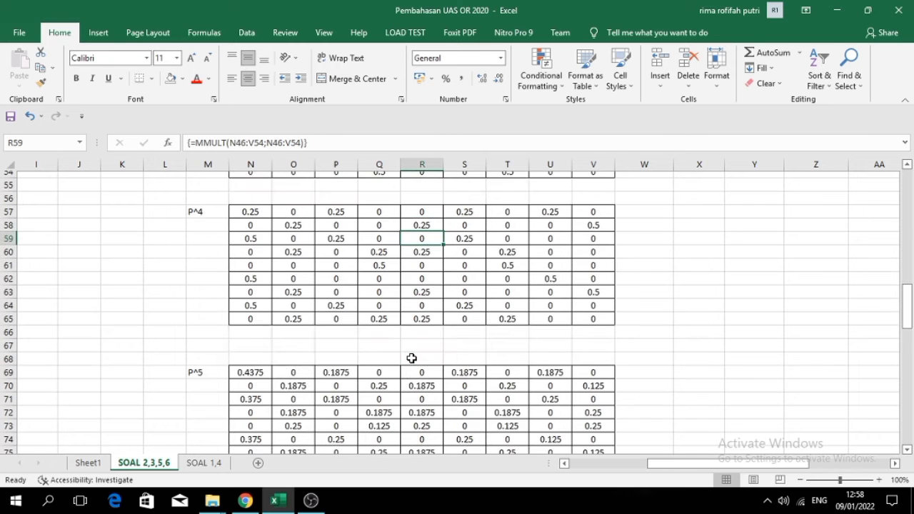
scroll(412, 358, "down", 4)
left_click(417, 323)
scroll(416, 324, "down", 3)
left_click(416, 320)
scroll(404, 342, "down", 3)
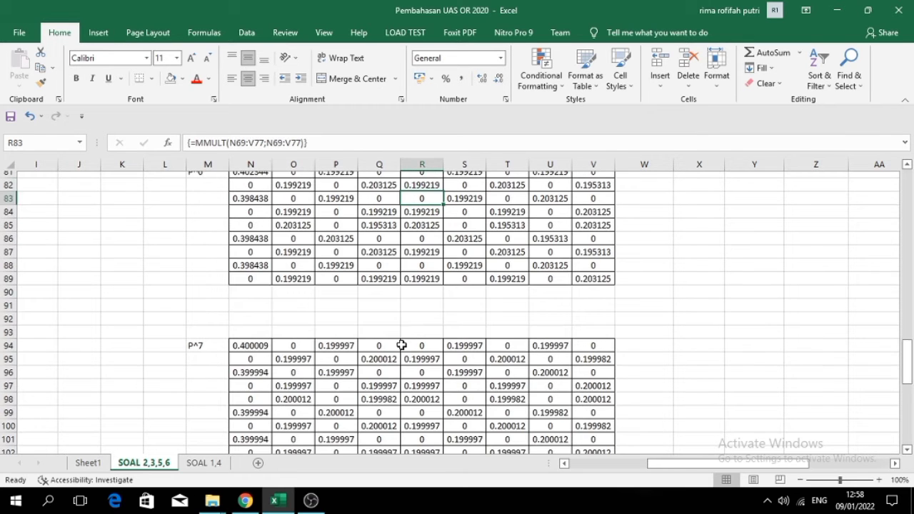
scroll(389, 385, "down", 7)
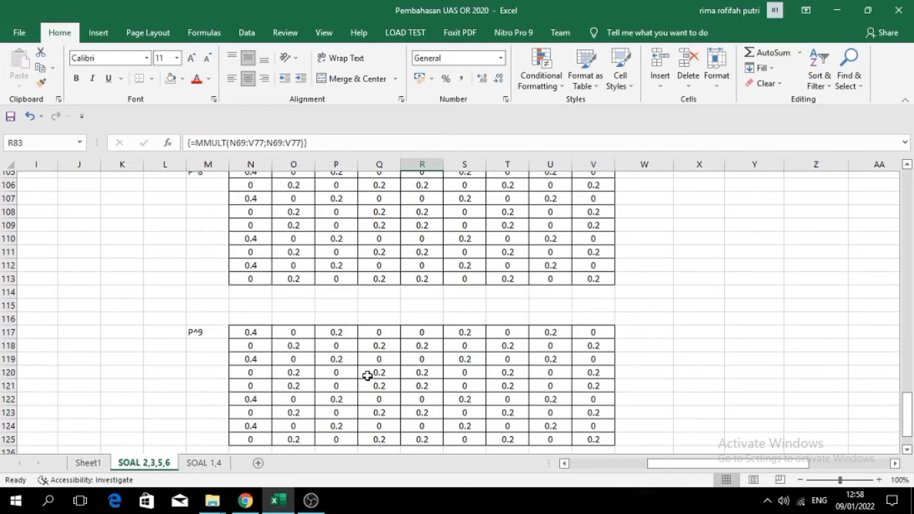
- Go back to the initial matrix p in the SOAL 2 answer and trace its powers again through P^9
scroll(367, 376, "up", 20)
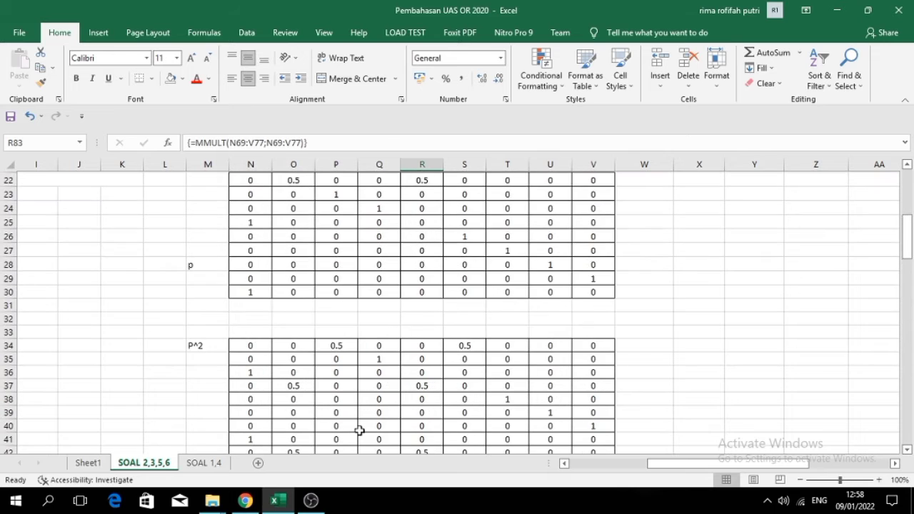
scroll(359, 430, "up", 5)
scroll(360, 430, "down", 3)
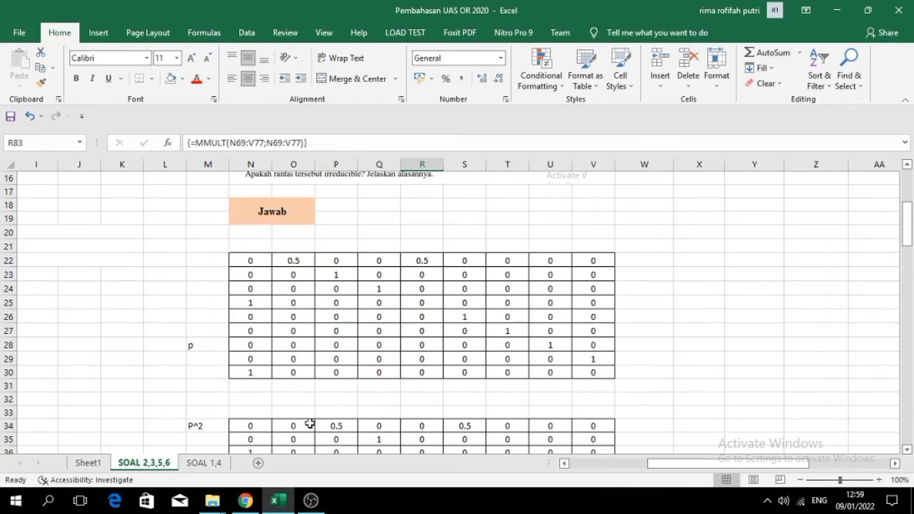
scroll(314, 425, "down", 2)
scroll(259, 342, "up", 1)
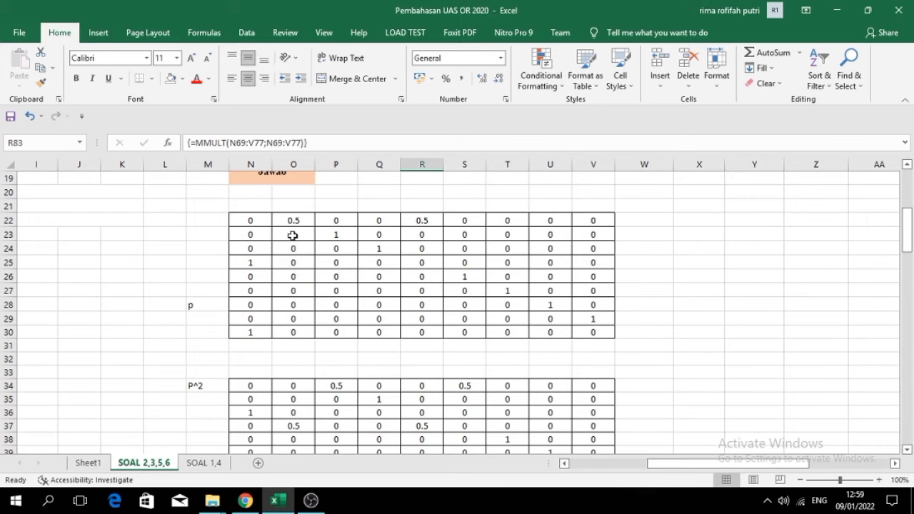
scroll(340, 443, "down", 6)
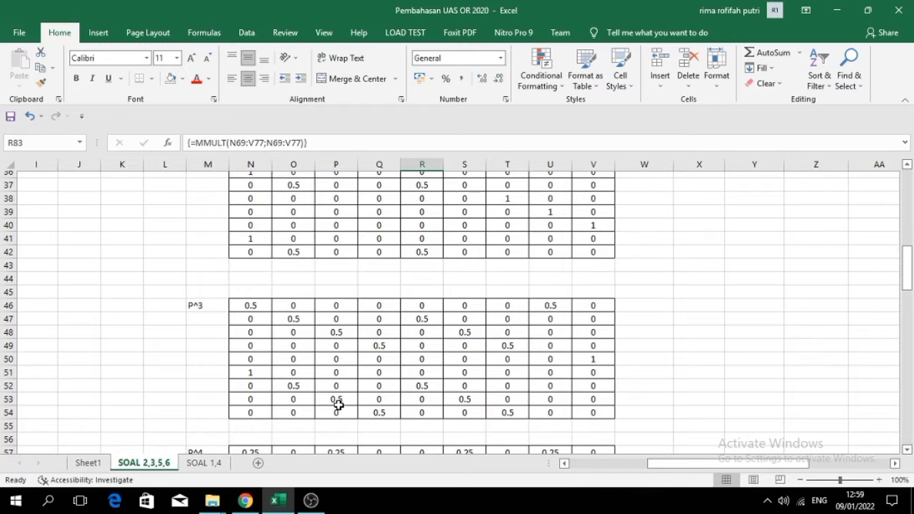
scroll(338, 402, "up", 3)
scroll(464, 378, "up", 3)
scroll(484, 435, "down", 17)
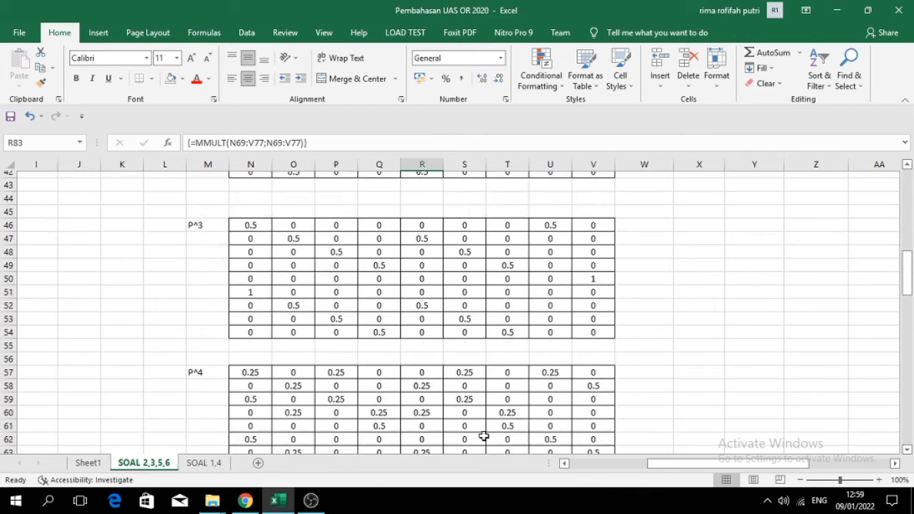
scroll(484, 436, "down", 7)
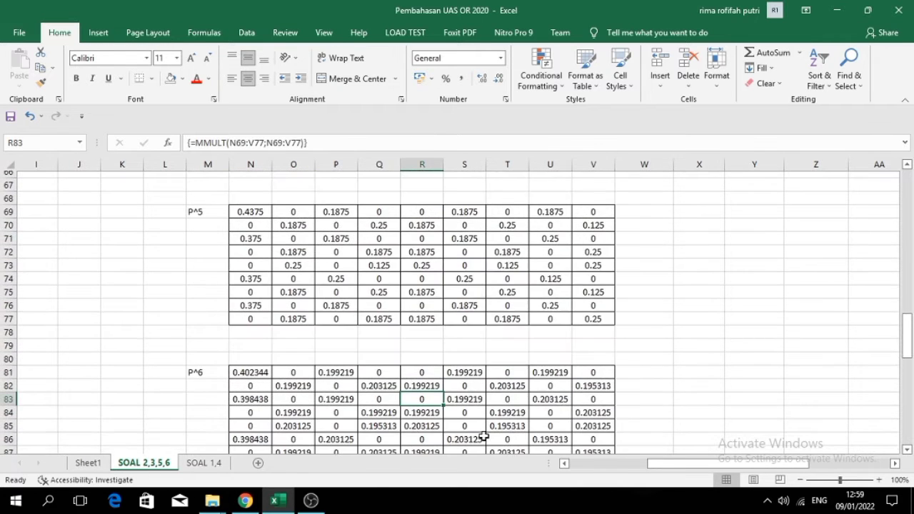
scroll(483, 436, "down", 5)
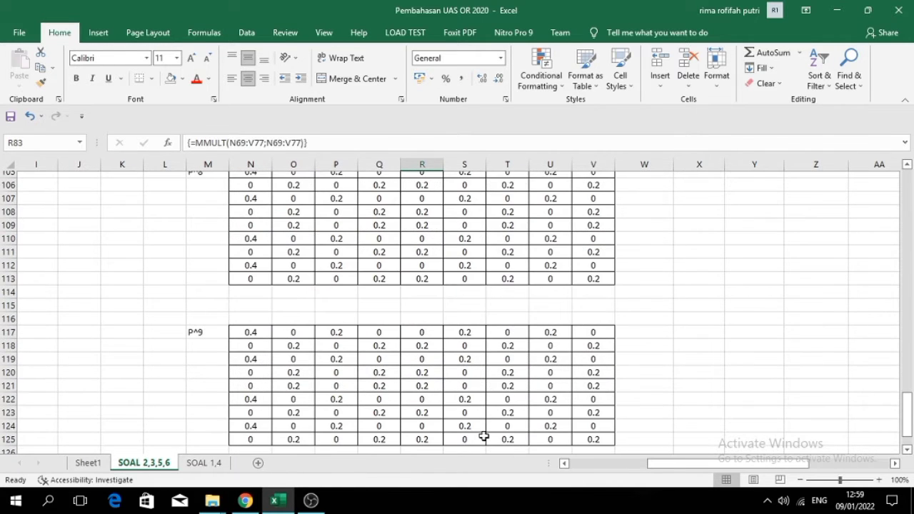
- Compare the P^8 and P^9 matrices with the written conclusion beneath them, and return to the SOAL 2 question
scroll(483, 435, "up", 2)
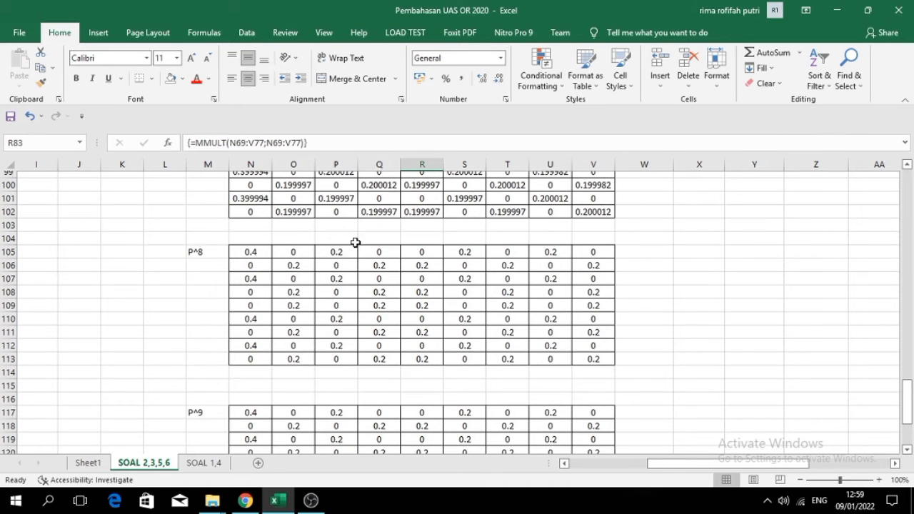
scroll(341, 437, "down", 2)
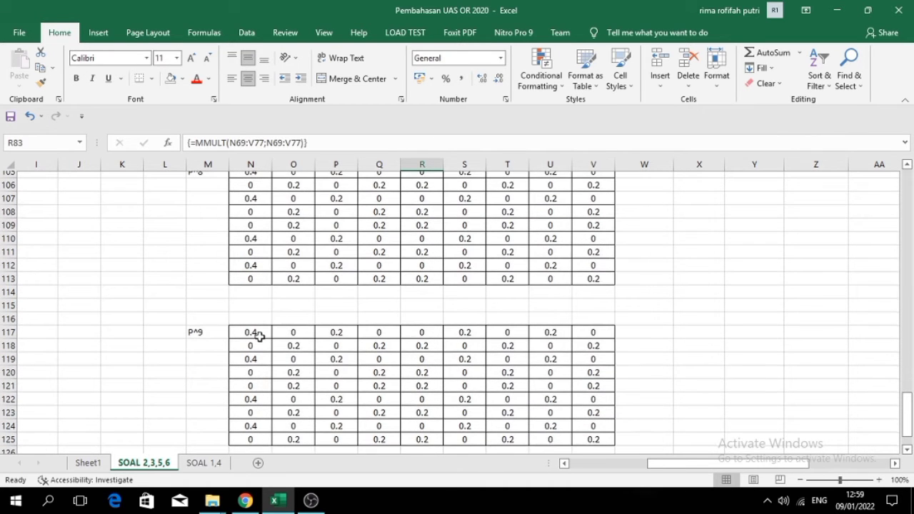
scroll(435, 434, "up", 2)
scroll(432, 437, "down", 3)
scroll(428, 440, "down", 1)
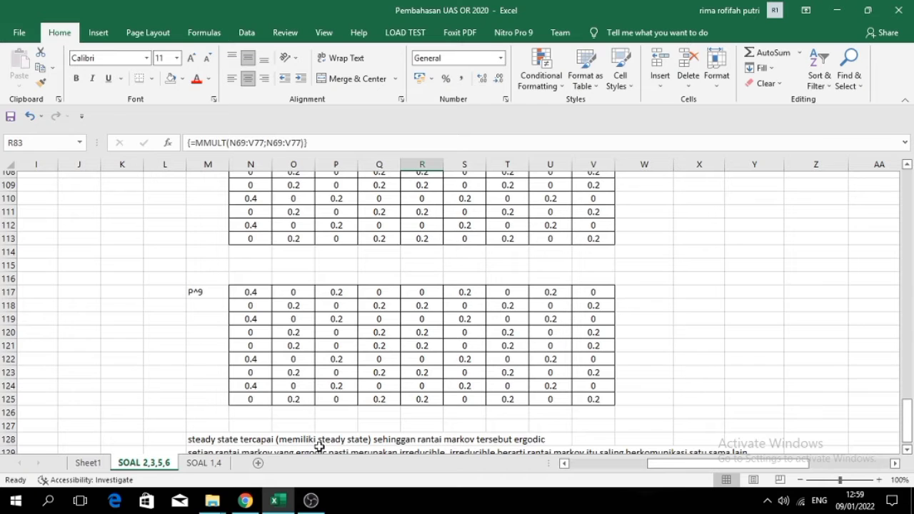
scroll(319, 427, "up", 1)
scroll(319, 426, "up", 2)
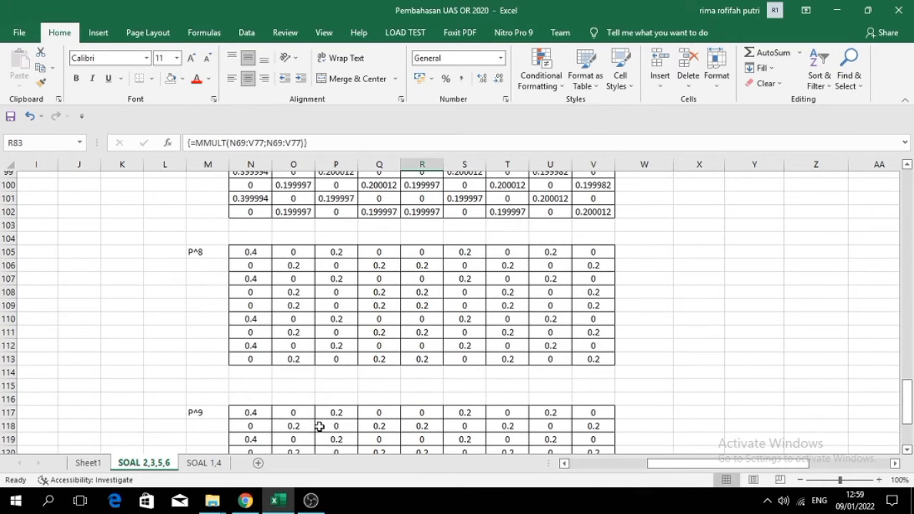
scroll(319, 426, "down", 2)
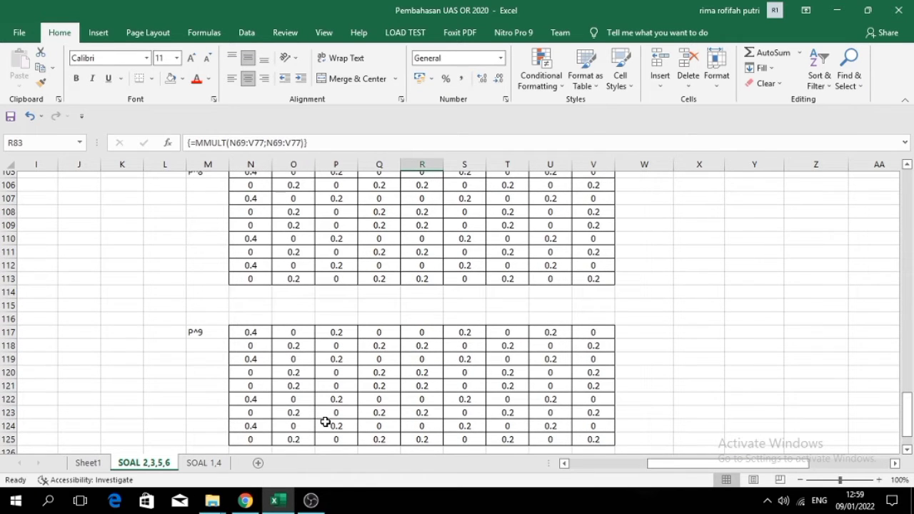
scroll(325, 422, "up", 1)
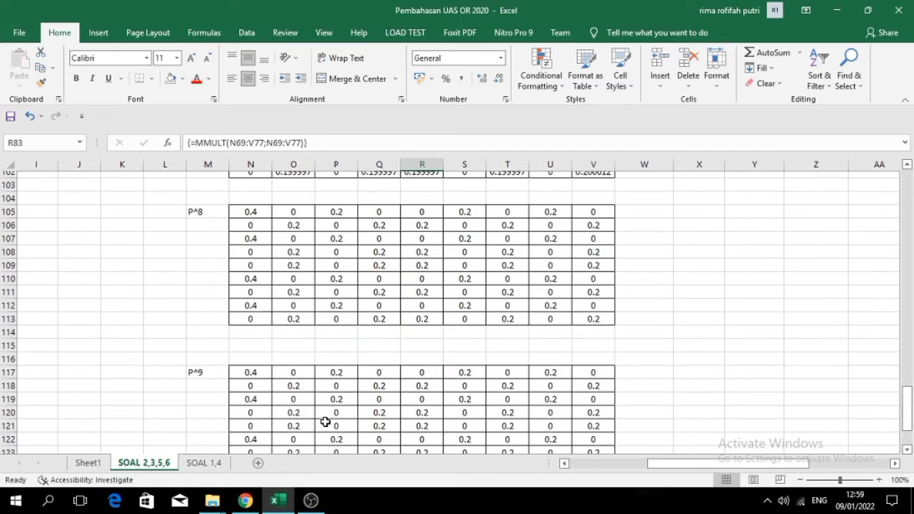
scroll(357, 426, "down", 3)
scroll(356, 426, "up", 2)
scroll(356, 427, "down", 3)
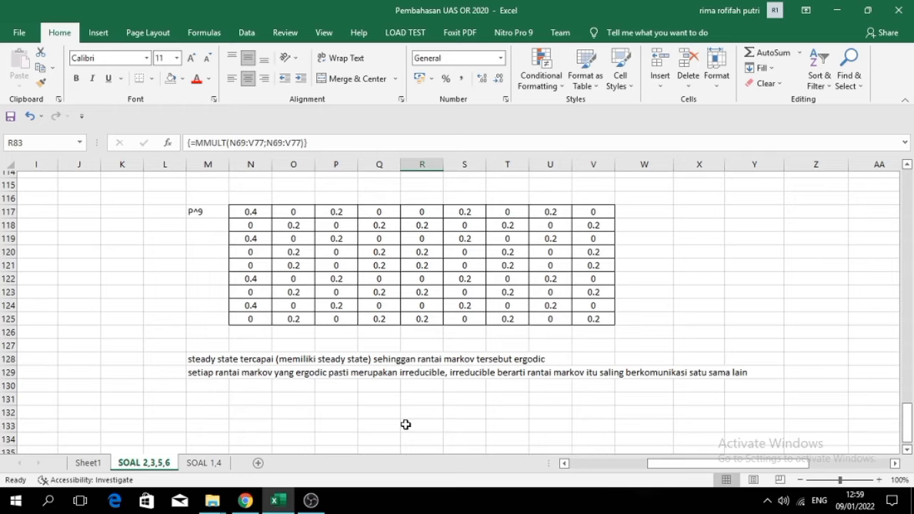
scroll(405, 424, "up", 20)
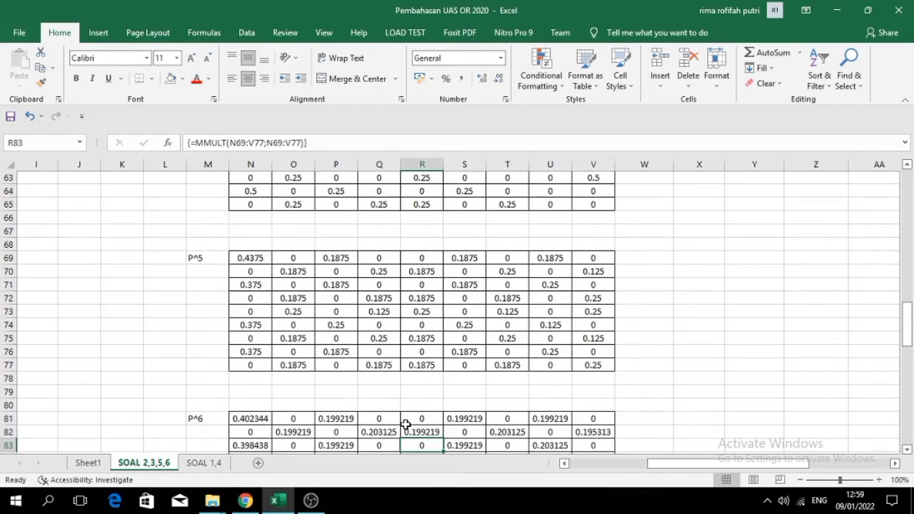
scroll(405, 424, "up", 9)
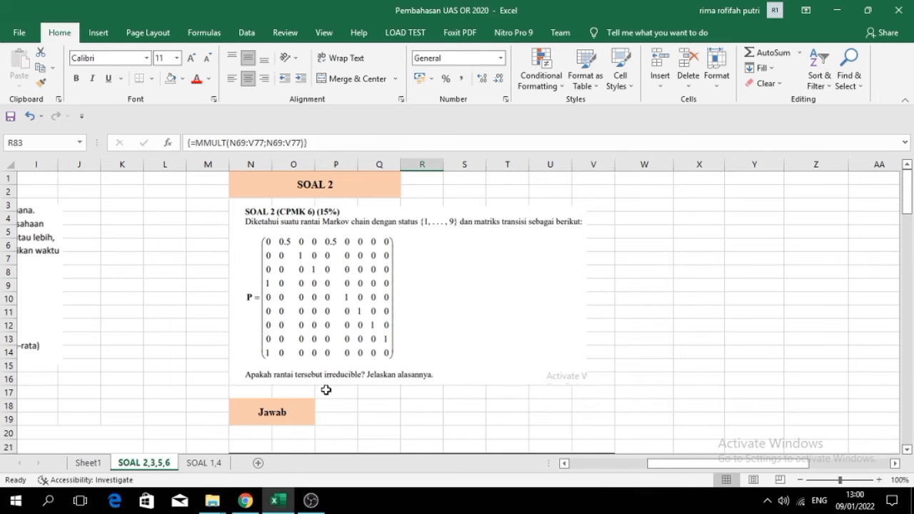
- Move from the SOAL 2 answer to SOAL 3 and read its inventory question, demand probability table and opening assumptions
scroll(325, 390, "down", 2)
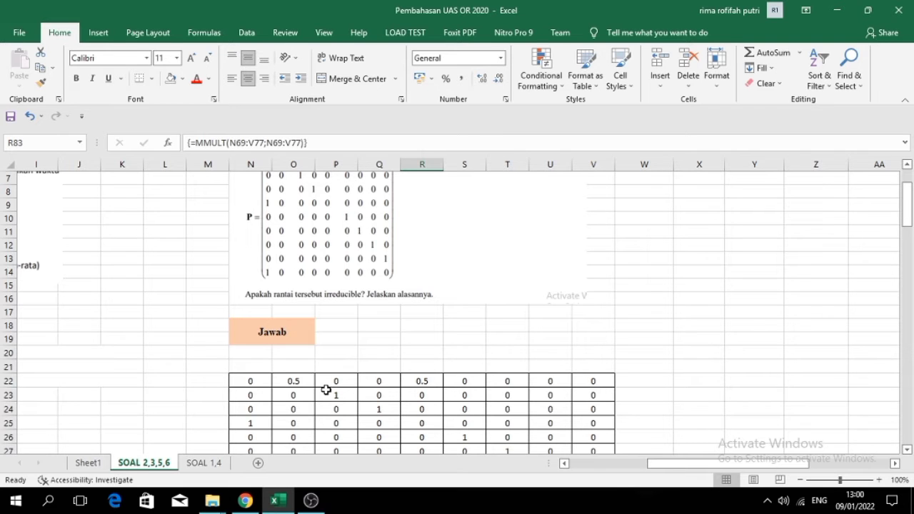
left_click_drag(657, 464, 552, 469)
scroll(218, 348, "up", 2)
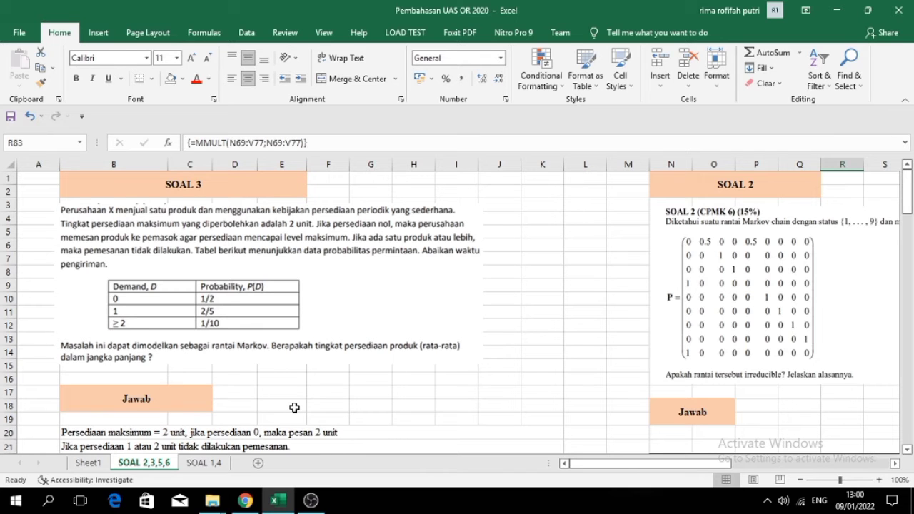
scroll(294, 408, "down", 2)
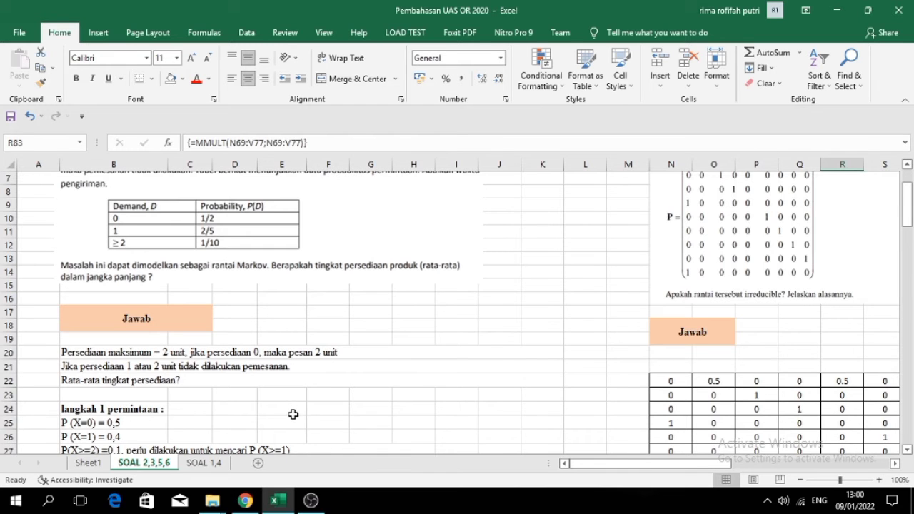
scroll(292, 412, "up", 2)
scroll(265, 414, "down", 1)
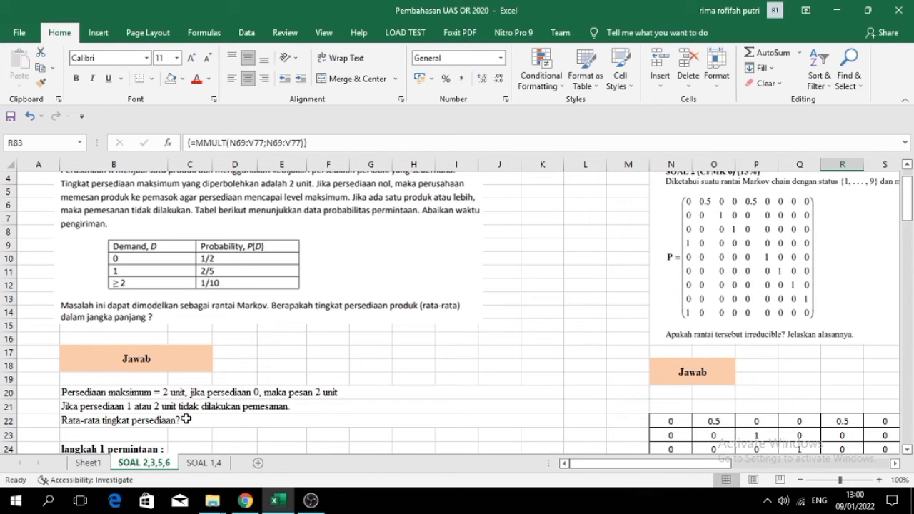
- Compare the demand probabilities listed under langkah 1 of the SOAL 3 answer with the question's demand table, including the P(X>=1) line
scroll(192, 447, "down", 1)
scroll(192, 447, "down", 1)
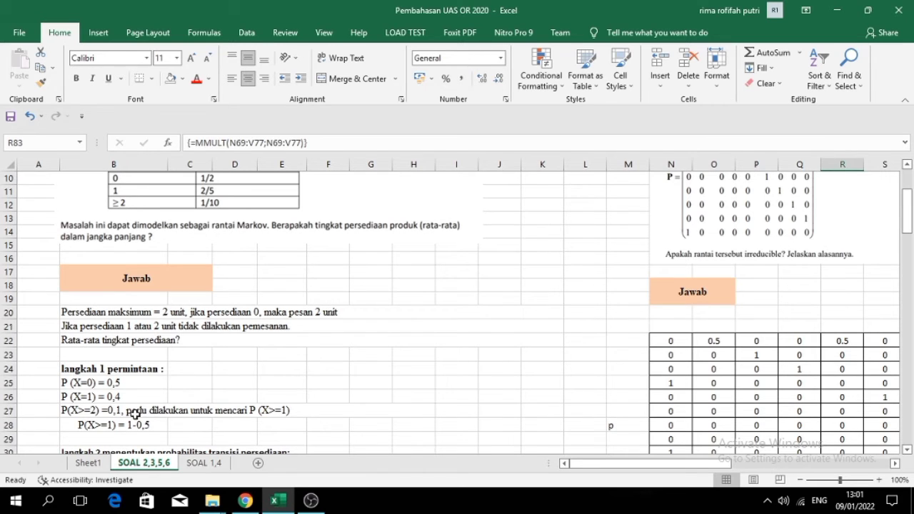
scroll(107, 383, "up", 3)
scroll(111, 384, "down", 3)
scroll(145, 407, "down", 1)
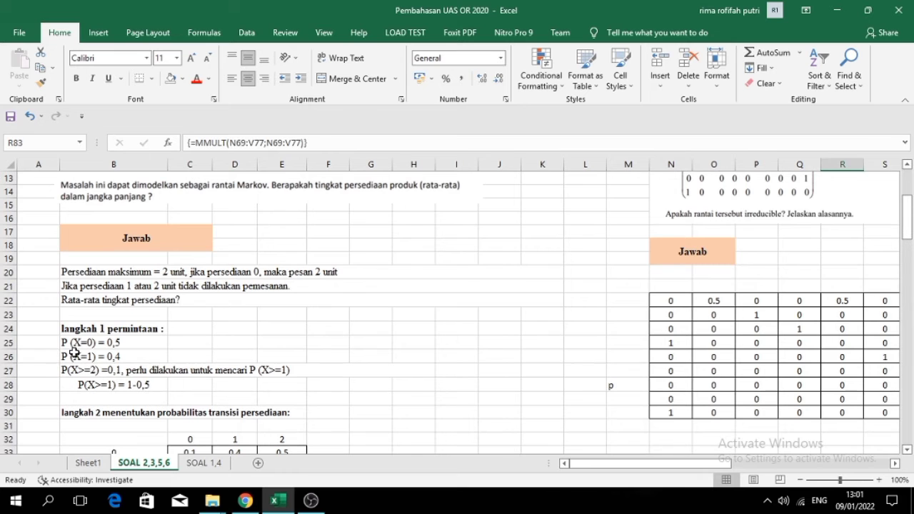
scroll(100, 379, "up", 3)
scroll(104, 381, "down", 1)
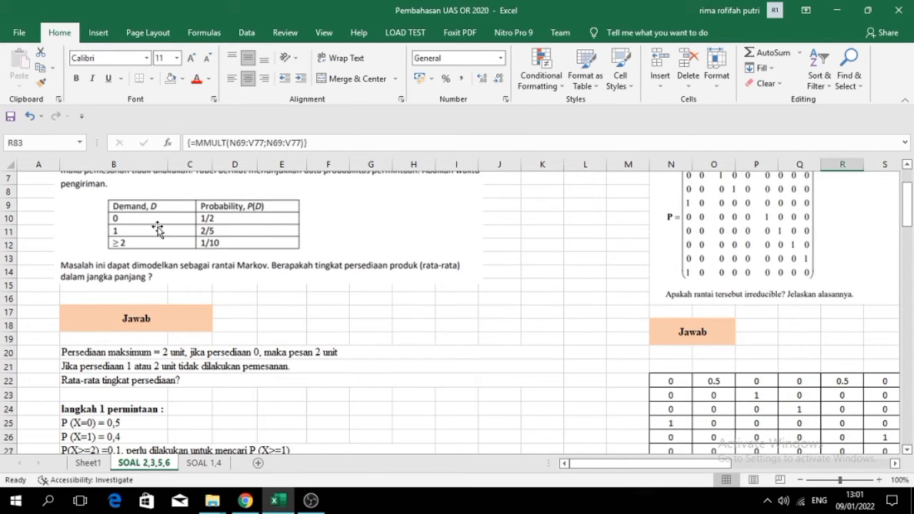
scroll(167, 277, "down", 2)
left_click(129, 356)
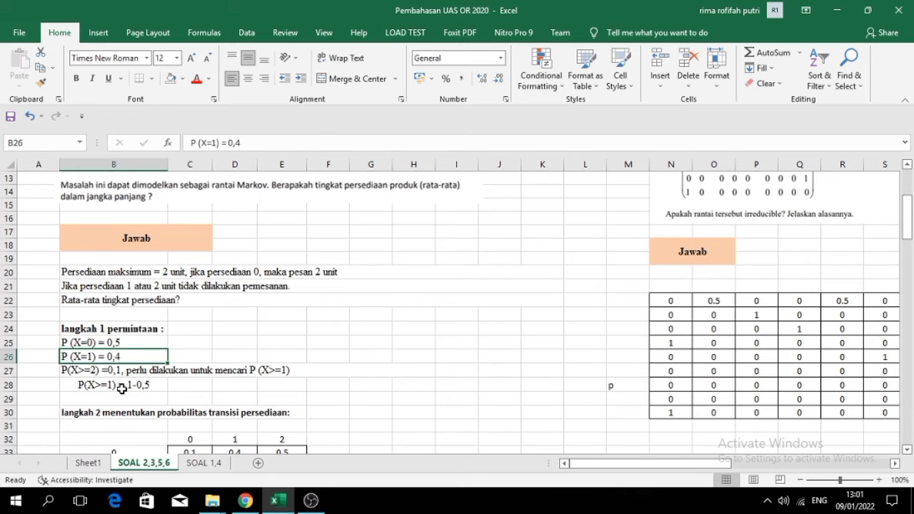
scroll(218, 368, "up", 4)
scroll(190, 401, "down", 3)
scroll(190, 402, "down", 1)
left_click(158, 390)
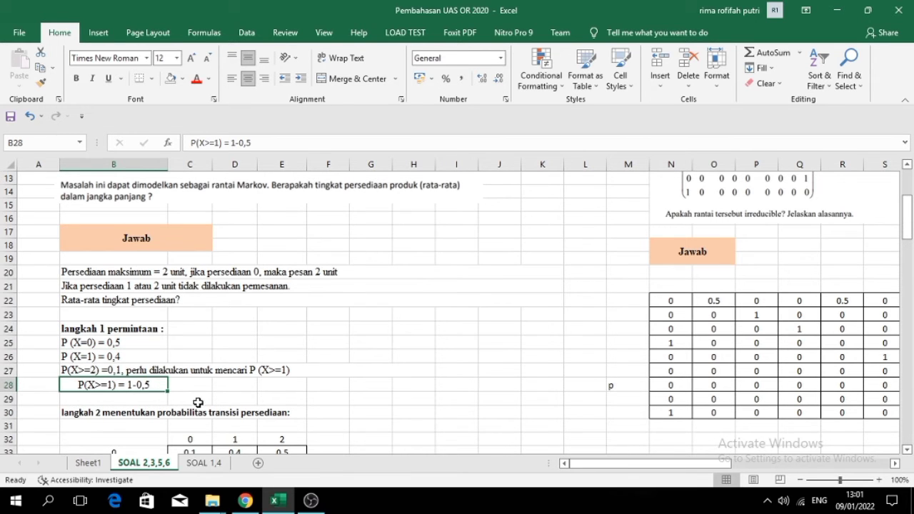
- Examine the langkah 2 inventory transition matrix for states 0, 1 and 2 against the langkah 1 demand probabilities
scroll(198, 403, "down", 3)
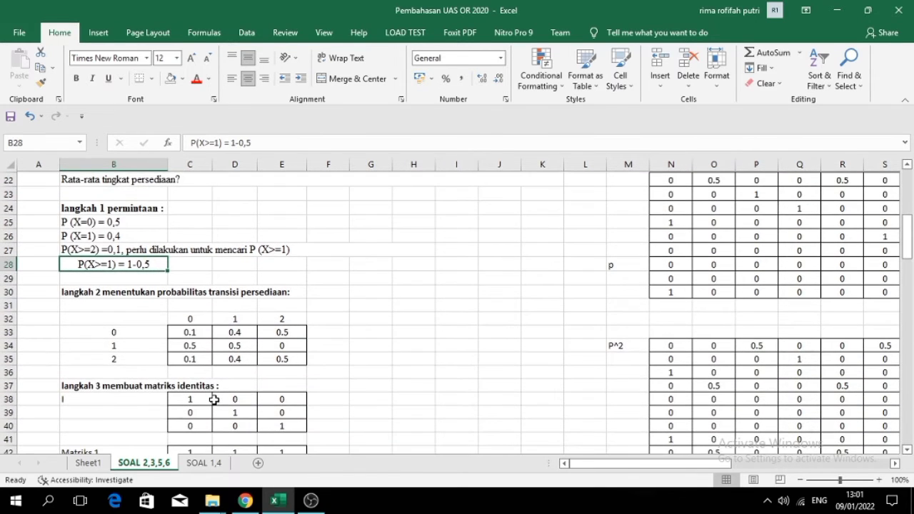
scroll(214, 400, "up", 3)
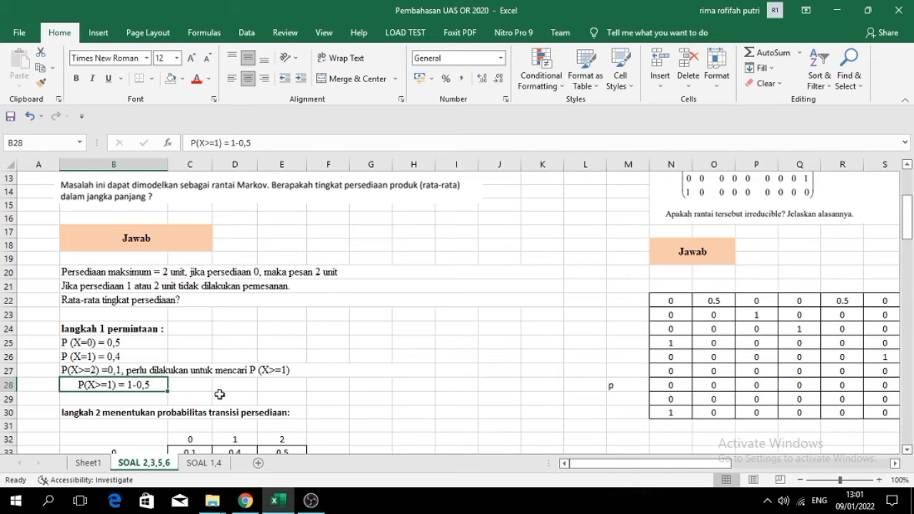
scroll(219, 394, "down", 2)
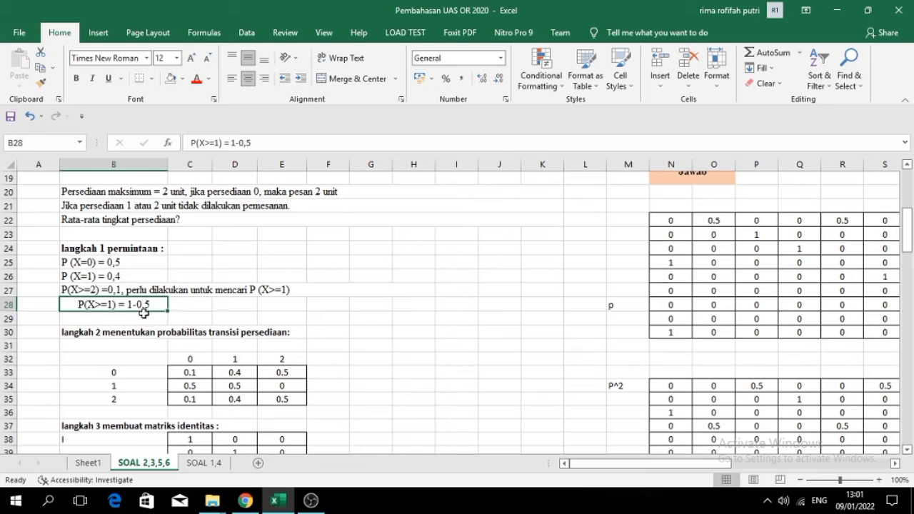
left_click(138, 373)
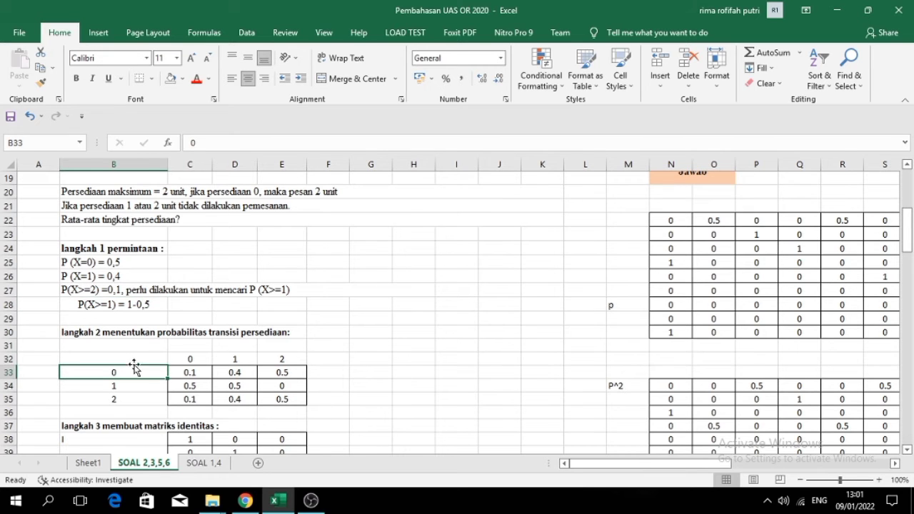
left_click_drag(320, 359, 171, 346)
left_click_drag(117, 351, 318, 407)
- Examine the langkah 3 identity matrix and Matriks 1, and trace how they combine with the transition matrix in the I-P+Matriks 1 block
scroll(317, 407, "down", 1)
scroll(318, 407, "down", 2)
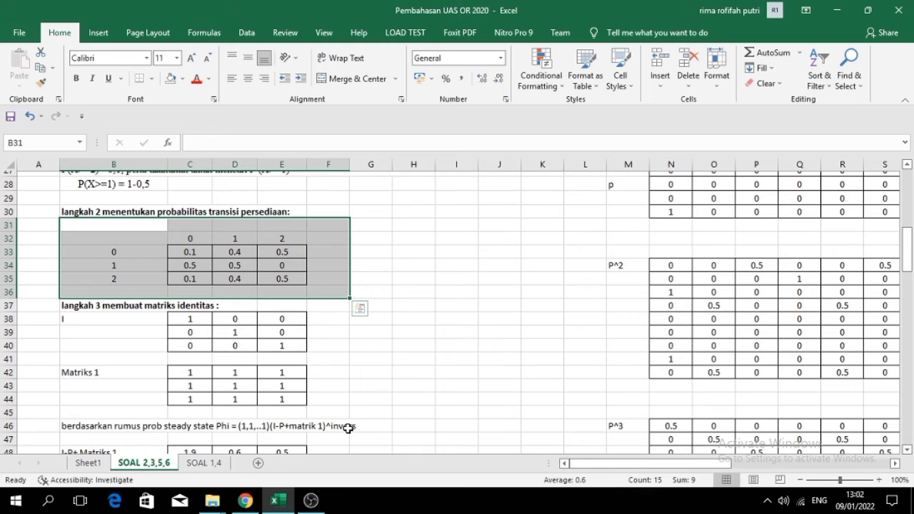
scroll(348, 427, "down", 2)
left_click(117, 391)
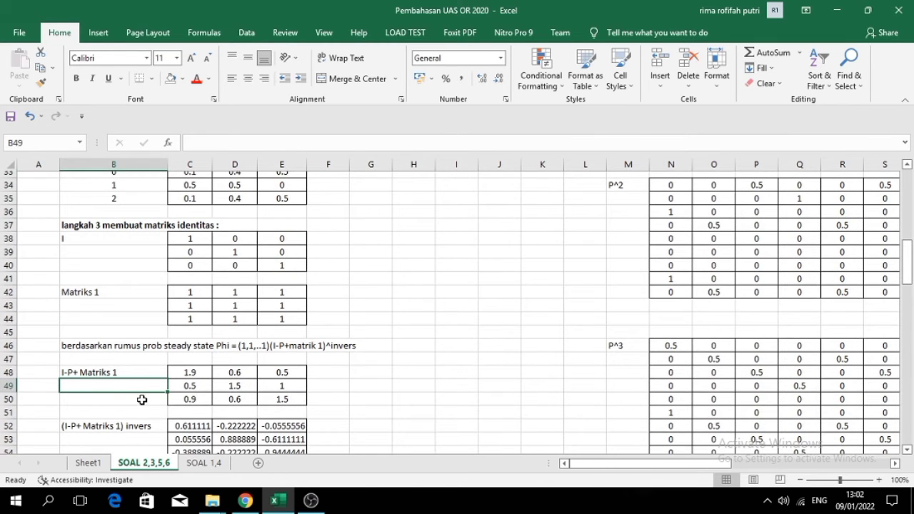
left_click(195, 400)
left_click(200, 239)
scroll(201, 293, "up", 1)
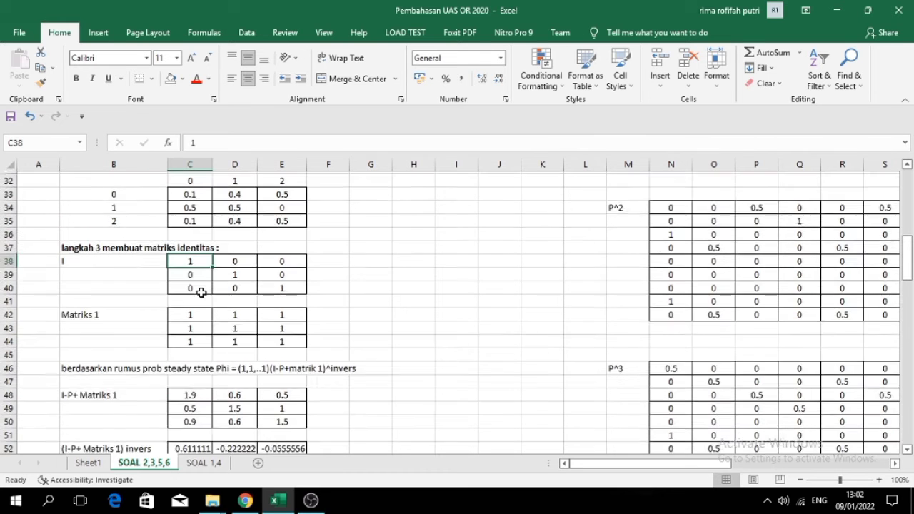
scroll(202, 293, "up", 1)
left_click_drag(189, 210, 286, 240)
scroll(286, 304, "down", 1)
left_click_drag(195, 291, 288, 319)
scroll(288, 319, "down", 1)
left_click(190, 331)
left_click_drag(268, 350, 302, 362)
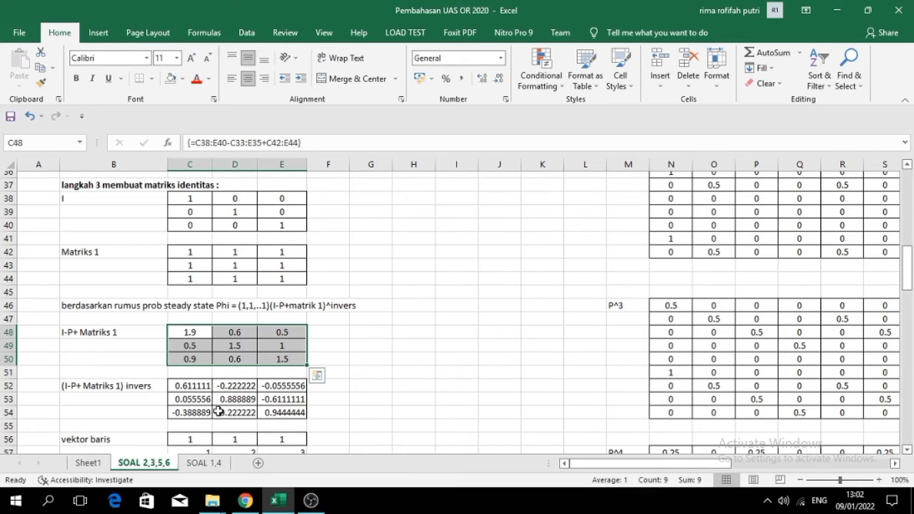
- Inspect the MMULT formula in the phi row and compare it with the written steady-state formula, inverse matrix and row vector
scroll(218, 410, "down", 2)
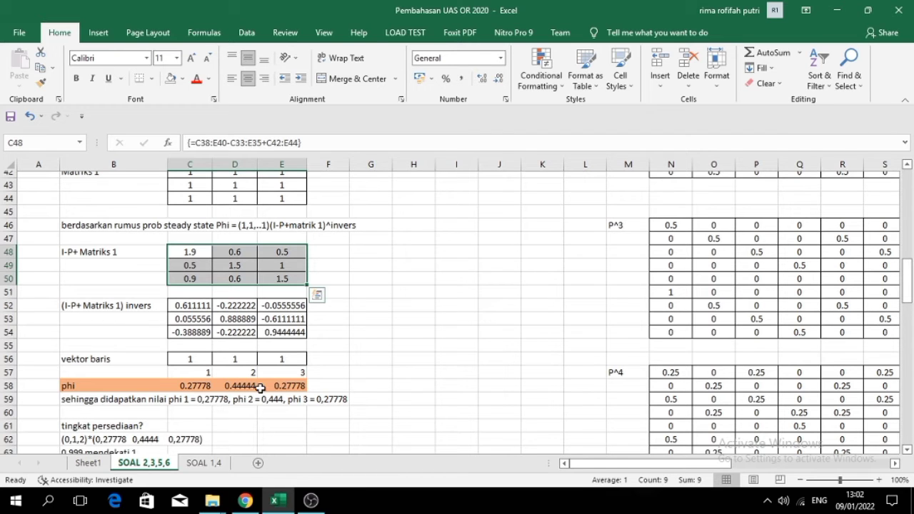
left_click(184, 391)
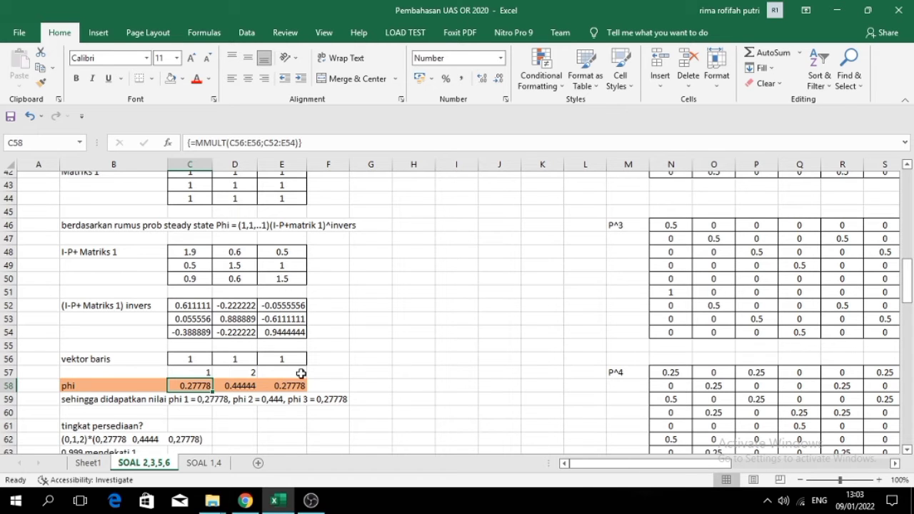
left_click(182, 385)
scroll(209, 379, "up", 2)
left_click_drag(207, 307, 343, 305)
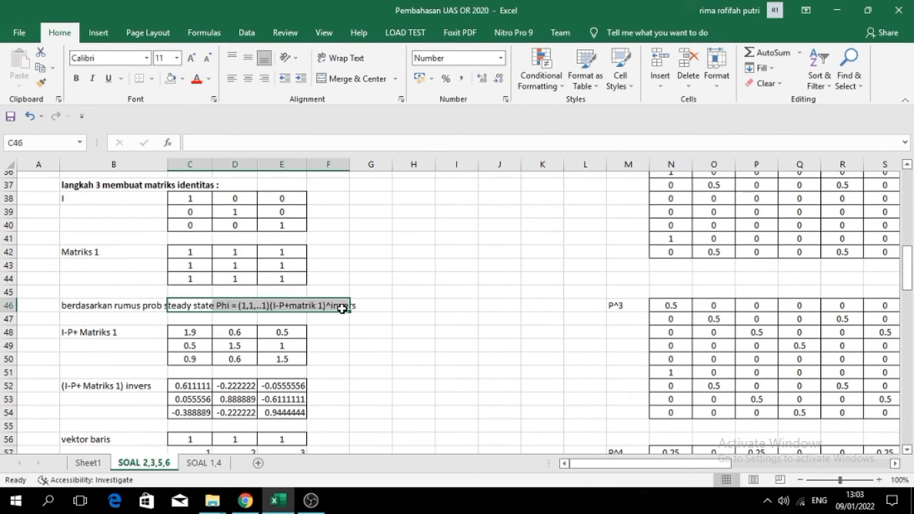
scroll(347, 357, "down", 3)
left_click_drag(187, 347, 290, 347)
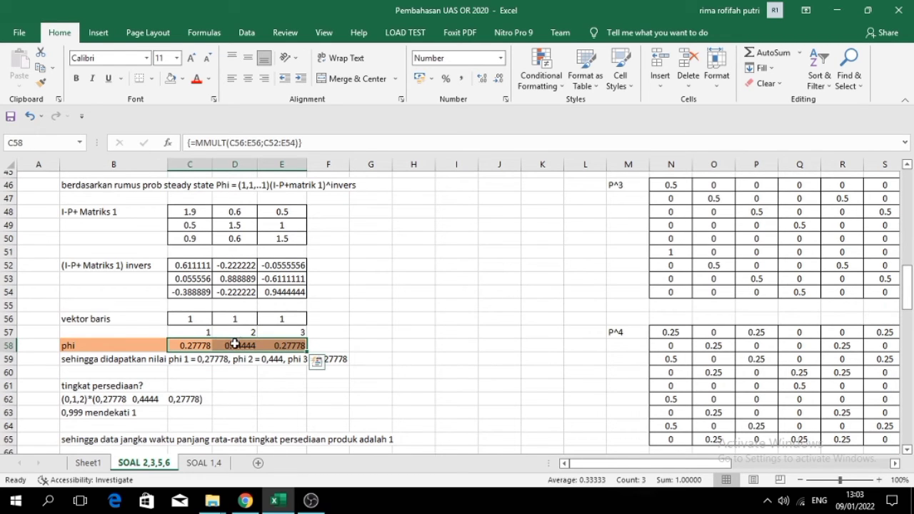
- Read the tingkat persediaan calculation from the phi values and the long-run average conclusion, and return to the SOAL 3 question
left_click(244, 383)
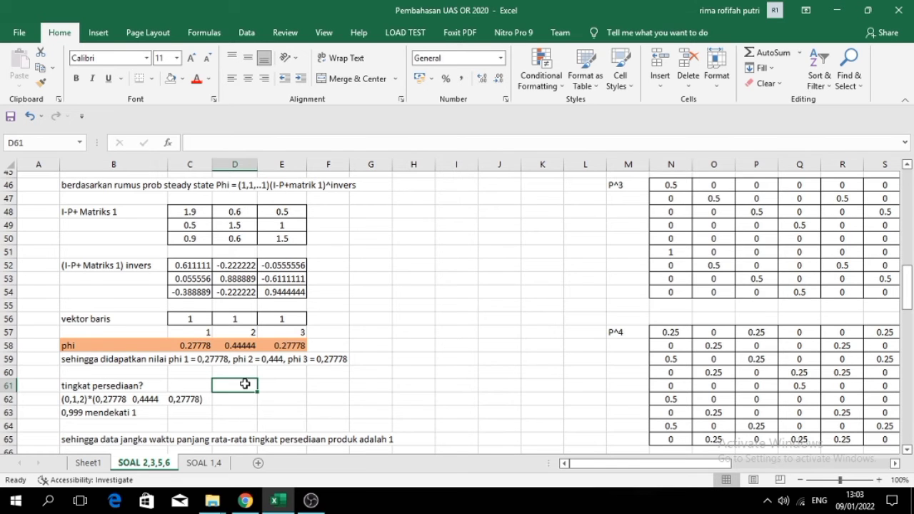
scroll(244, 383, "down", 1)
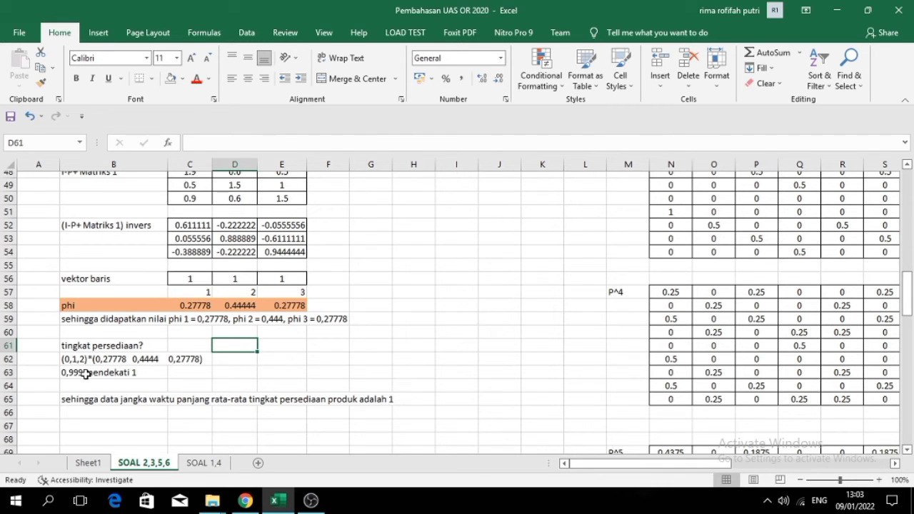
left_click_drag(208, 321, 290, 327)
left_click(240, 368)
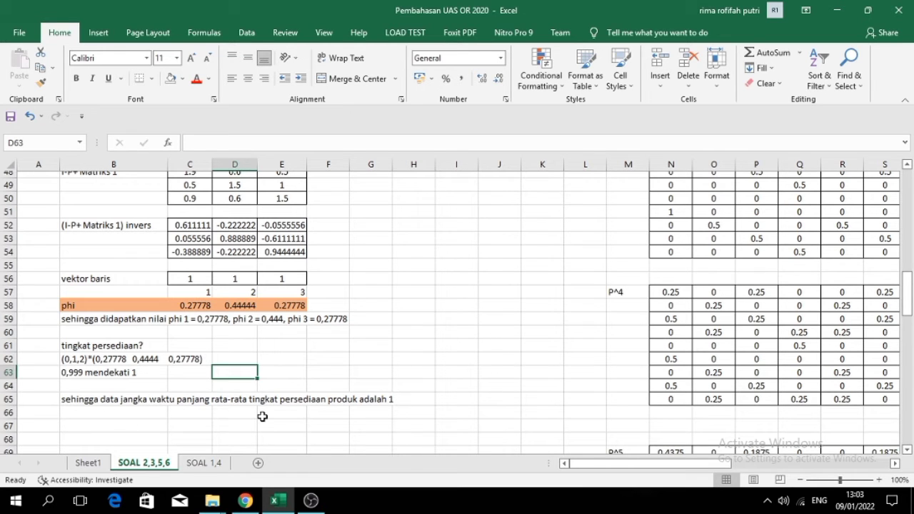
scroll(268, 416, "up", 2)
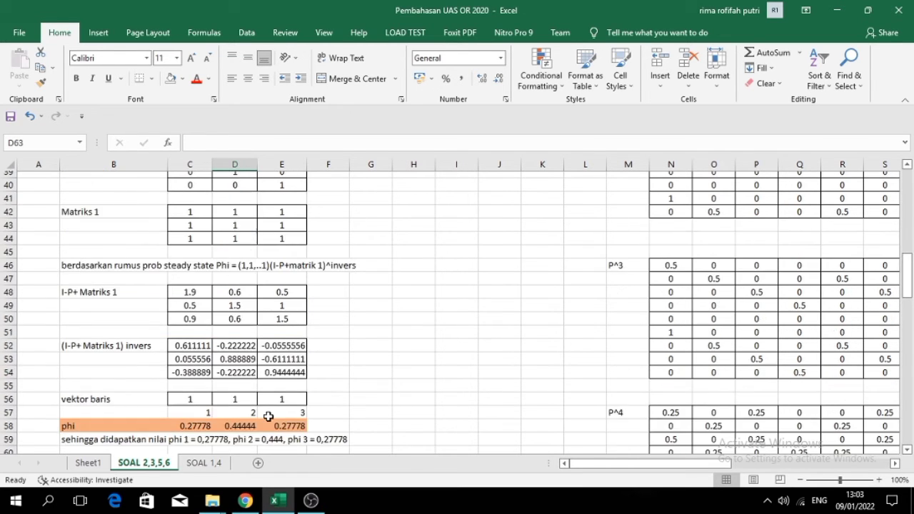
scroll(268, 416, "down", 3)
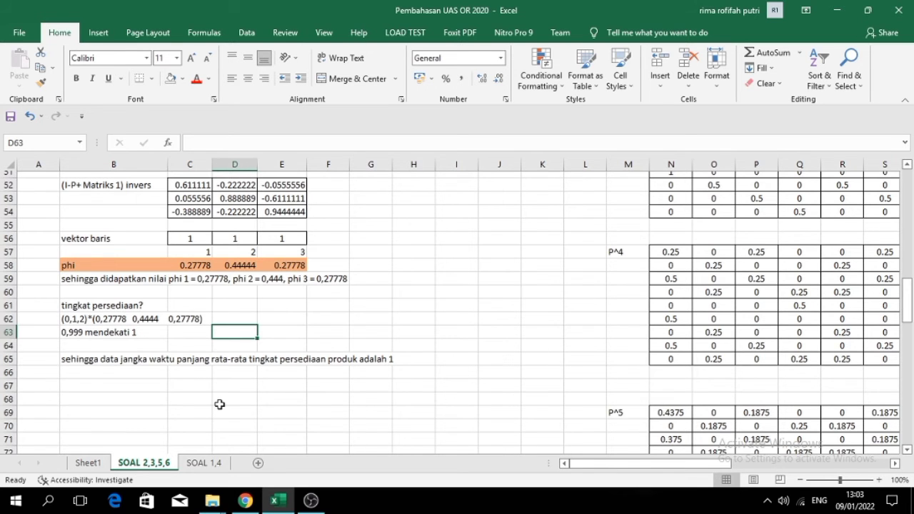
scroll(192, 394, "up", 10)
scroll(192, 395, "up", 7)
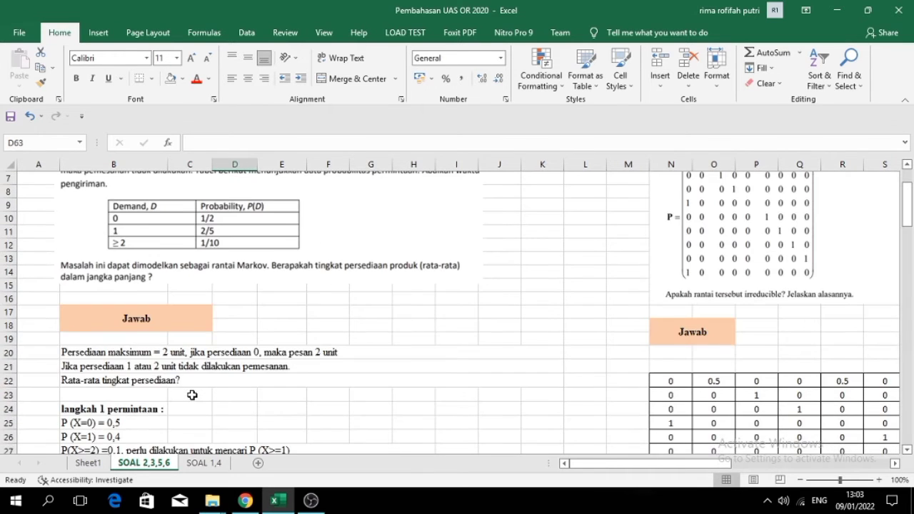